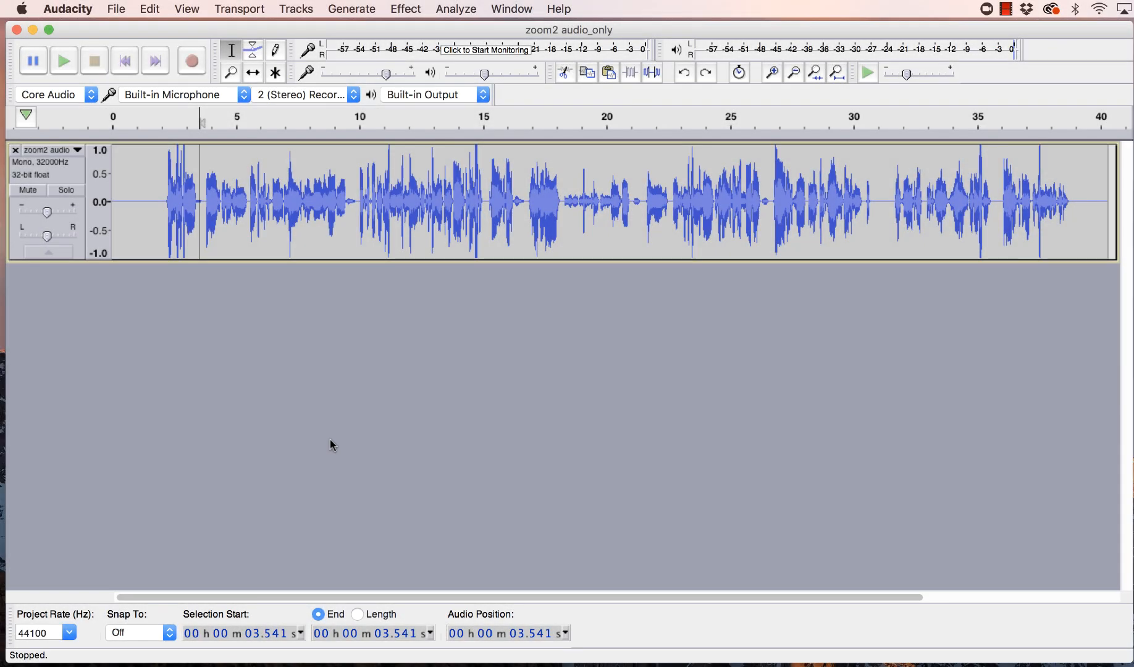
Step: Select the whole zoom2 track and normalize it to -3.0 dB with DC offset removed
{"action": "left_click", "coordinate": [128, 211]}
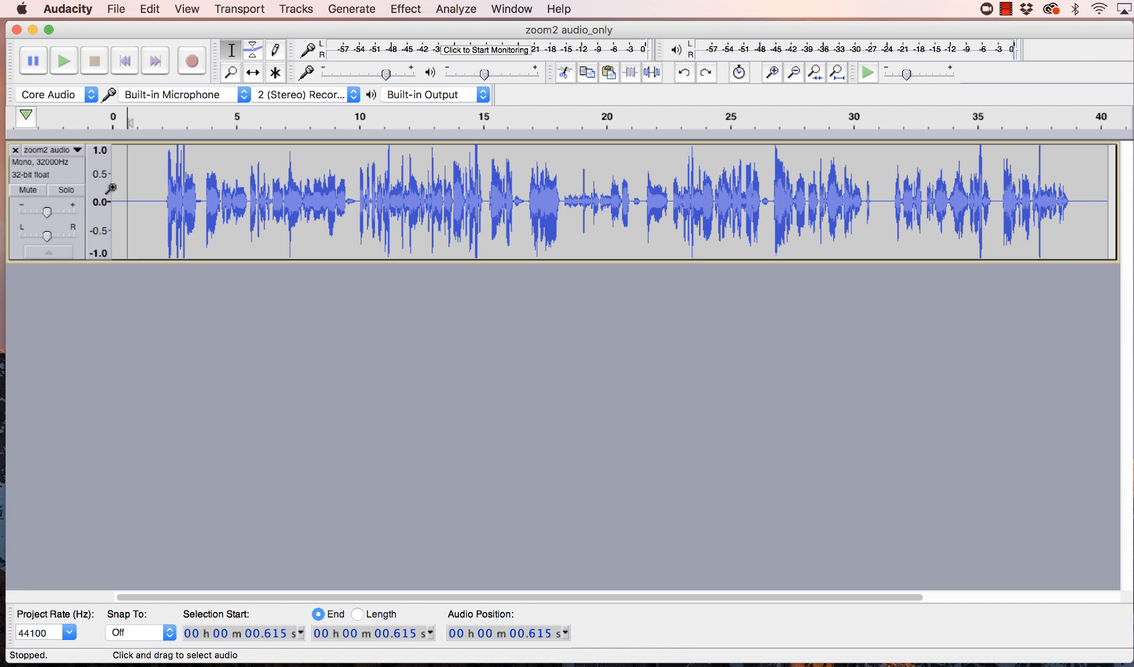
{"action": "left_click", "coordinate": [76, 175]}
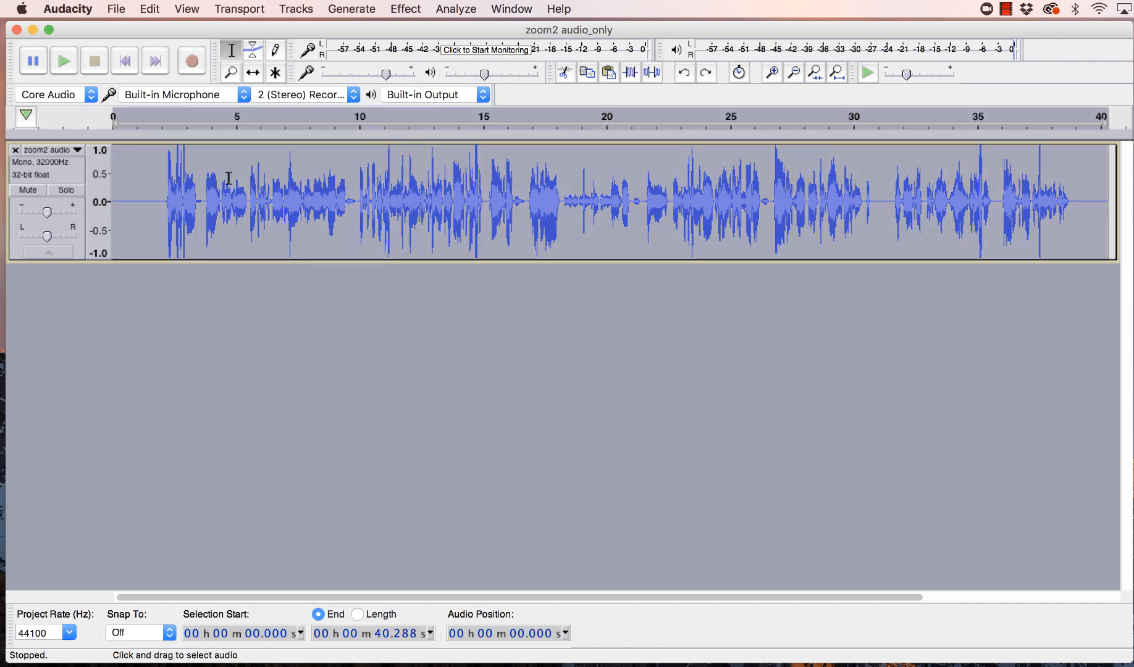
{"action": "left_click", "coordinate": [404, 9]}
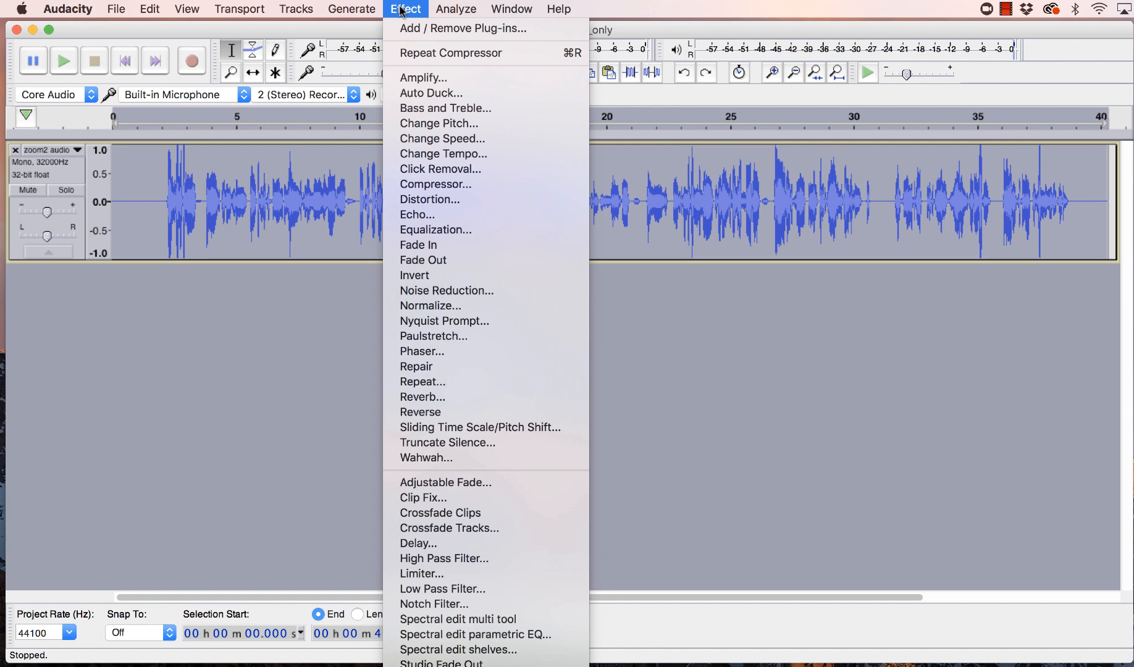
{"action": "left_click", "coordinate": [424, 308]}
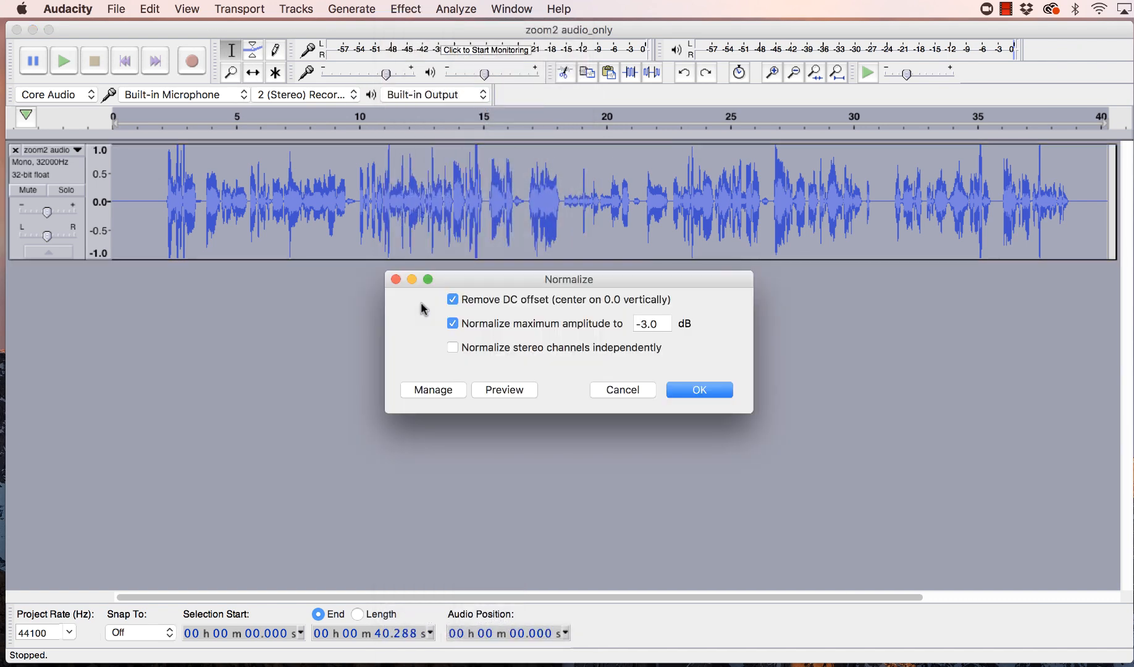
{"action": "left_click", "coordinate": [697, 393]}
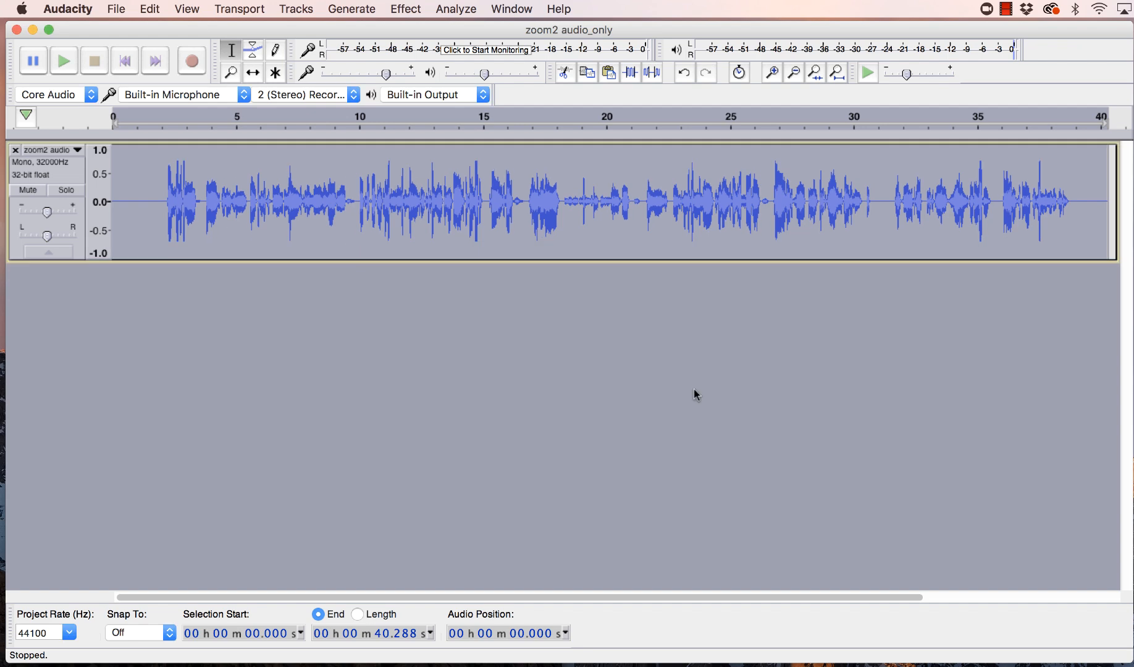
{"action": "left_click", "coordinate": [153, 189]}
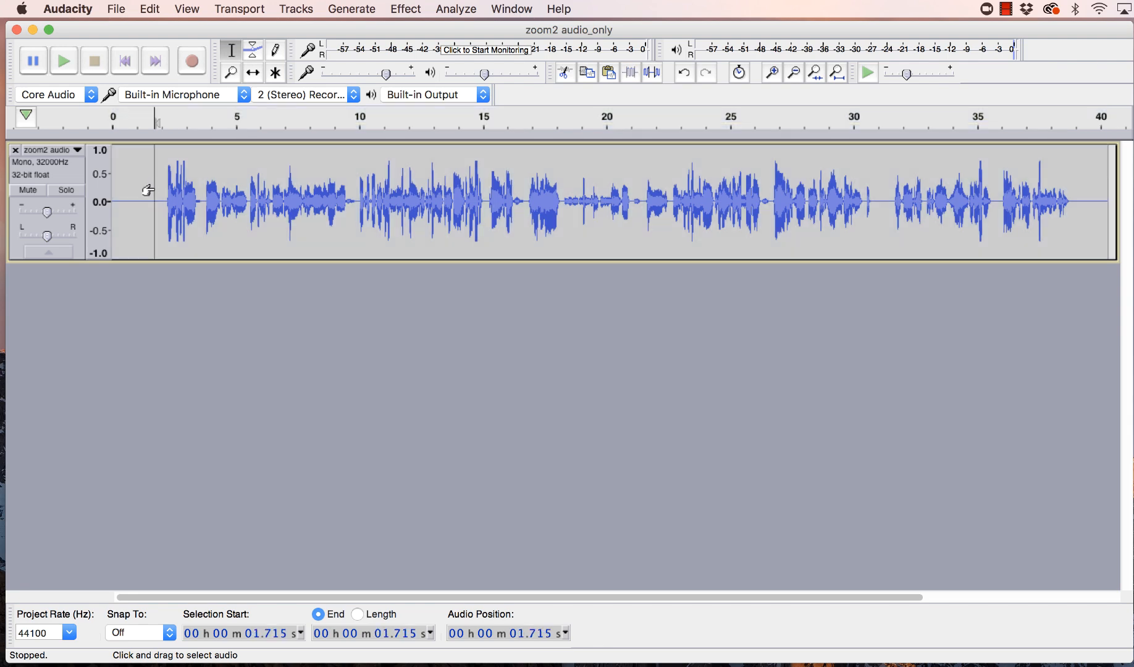
{"action": "key", "text": "space"}
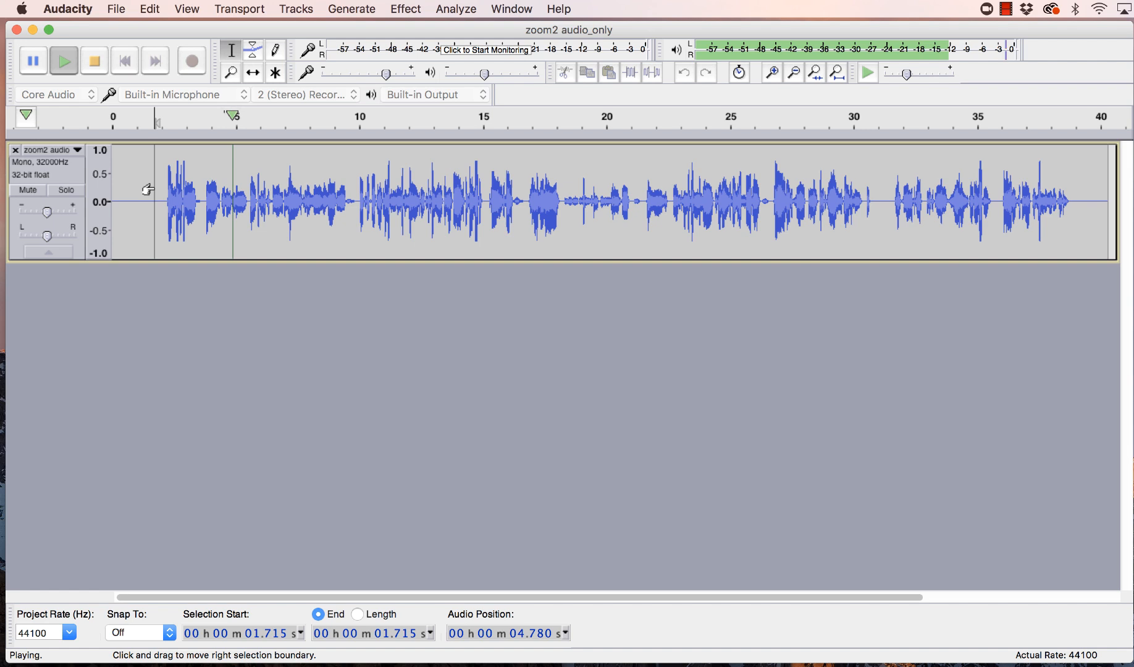
{"action": "key", "text": "space"}
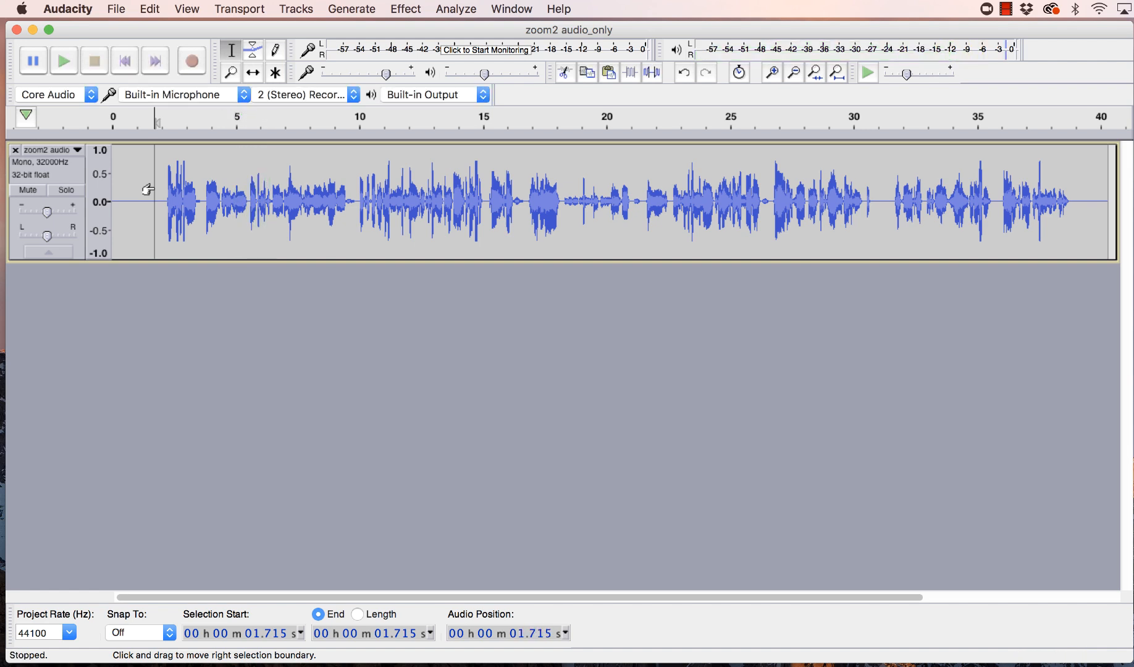
{"action": "left_click", "coordinate": [82, 185]}
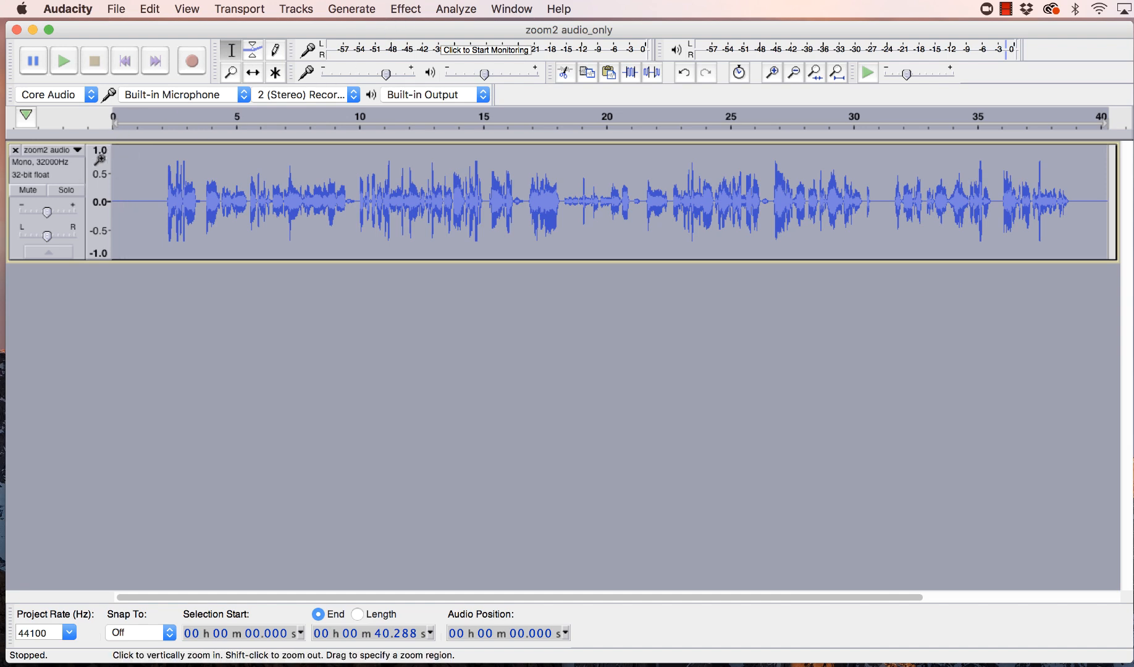
Step: Apply the Compressor with -9 dB threshold, 3.5:1 ratio and make-up gain to 0 dB
{"action": "left_click", "coordinate": [414, 14]}
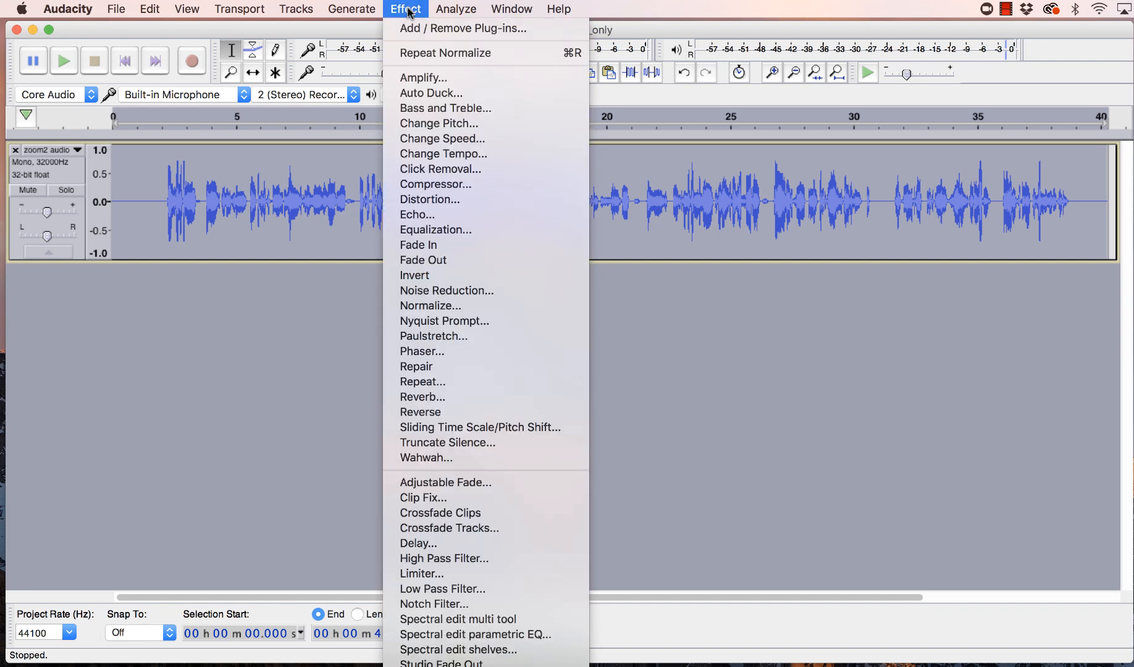
{"action": "left_click", "coordinate": [426, 185]}
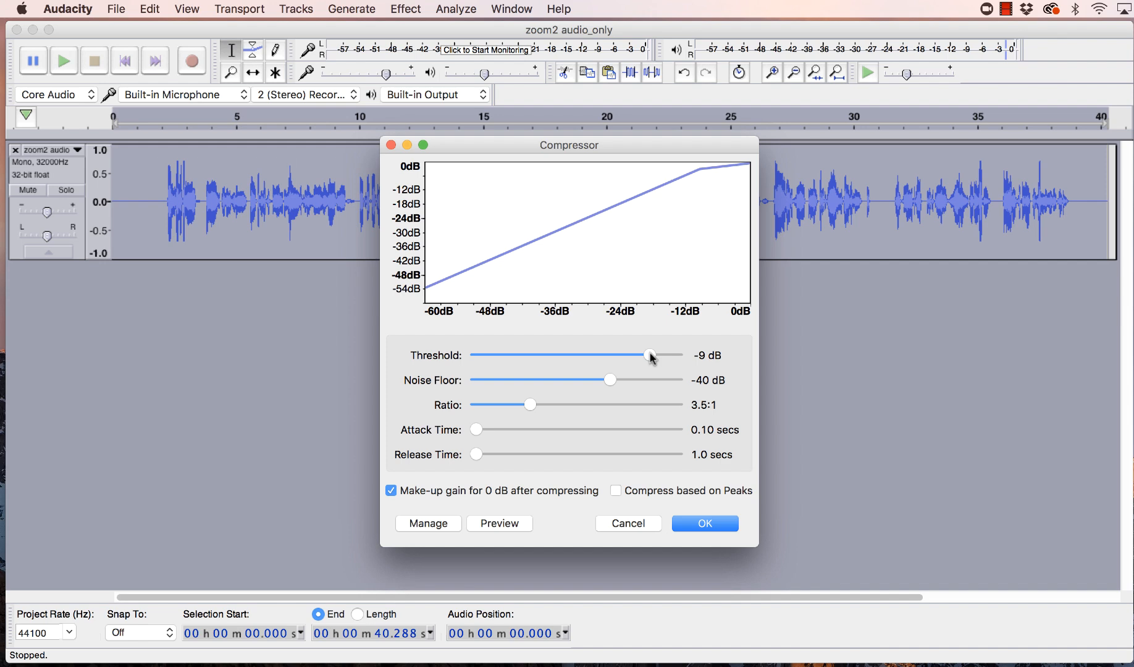
{"action": "mouse_move", "coordinate": [477, 429]}
{"action": "left_mouse_down"}
{"action": "mouse_move", "coordinate": [508, 433]}
{"action": "mouse_move", "coordinate": [468, 435]}
{"action": "left_mouse_up"}
{"action": "left_click", "coordinate": [702, 524]}
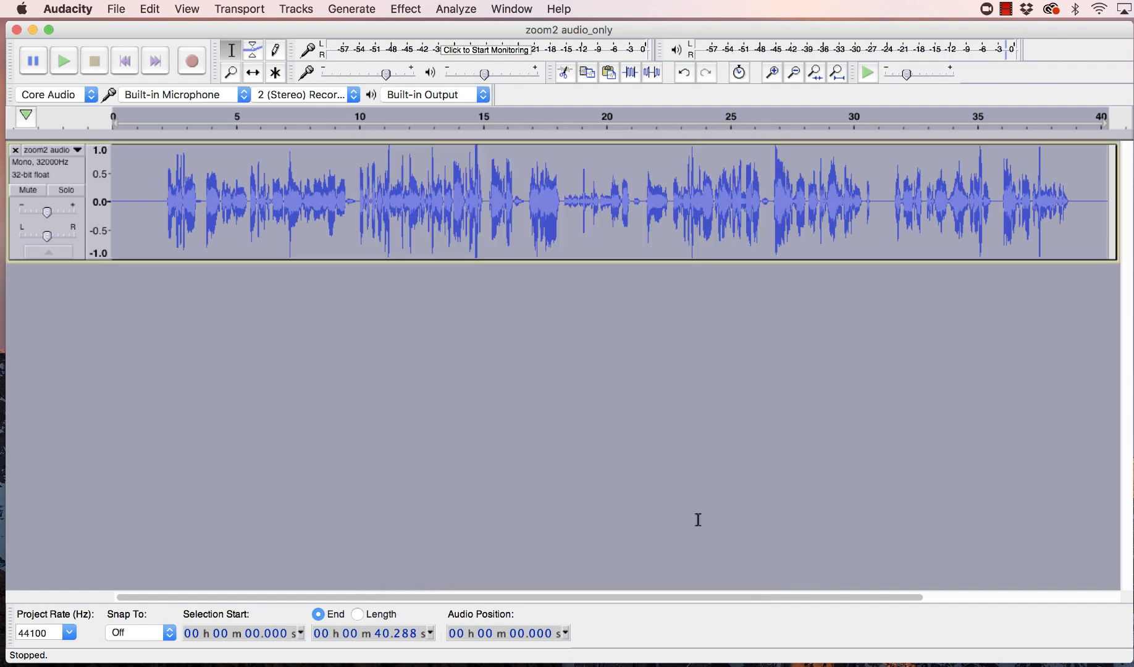
{"action": "left_click", "coordinate": [159, 215]}
{"action": "key", "text": "space"}
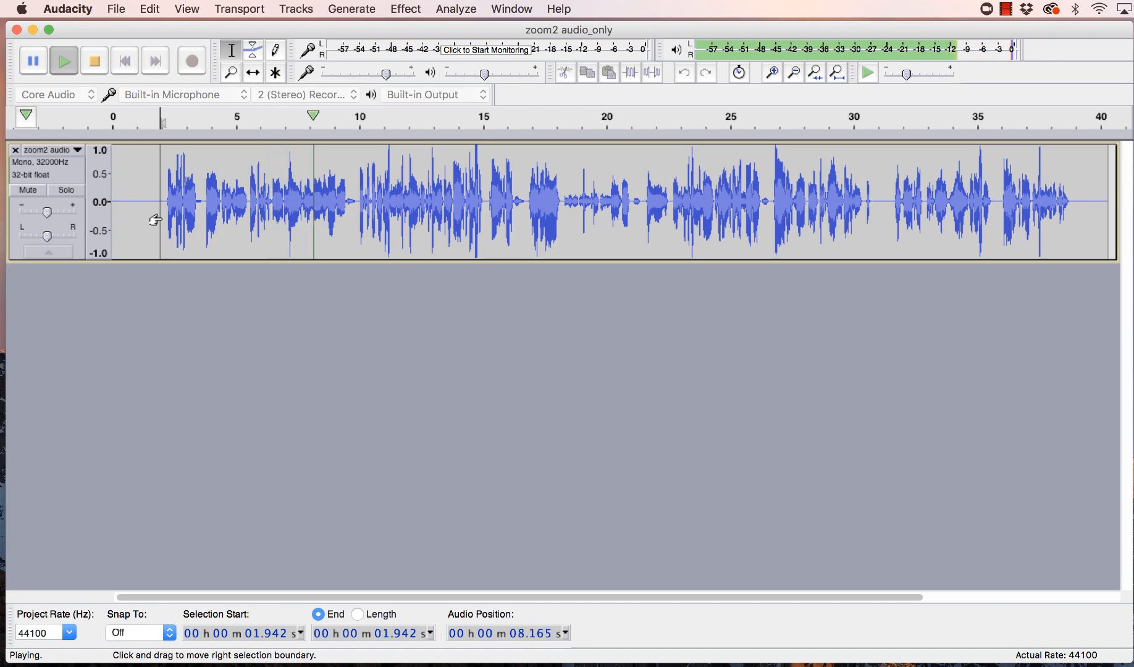
{"action": "key", "text": "space"}
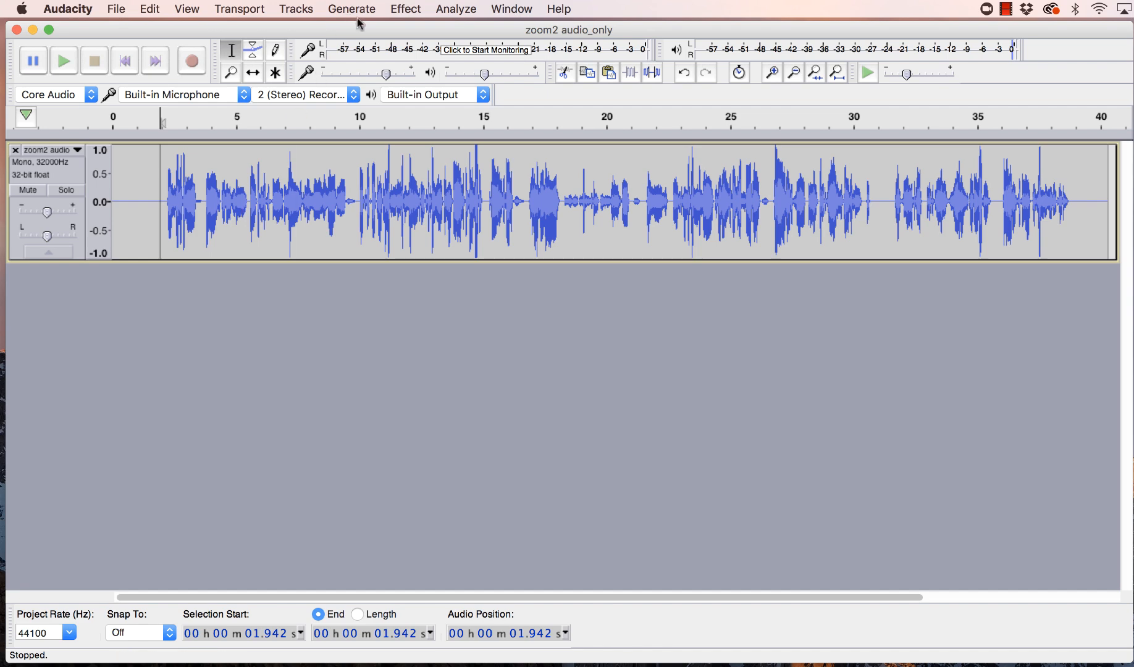
Step: Bring up the Equalization effect and its Select Curve preset list
{"action": "left_click", "coordinate": [403, 12]}
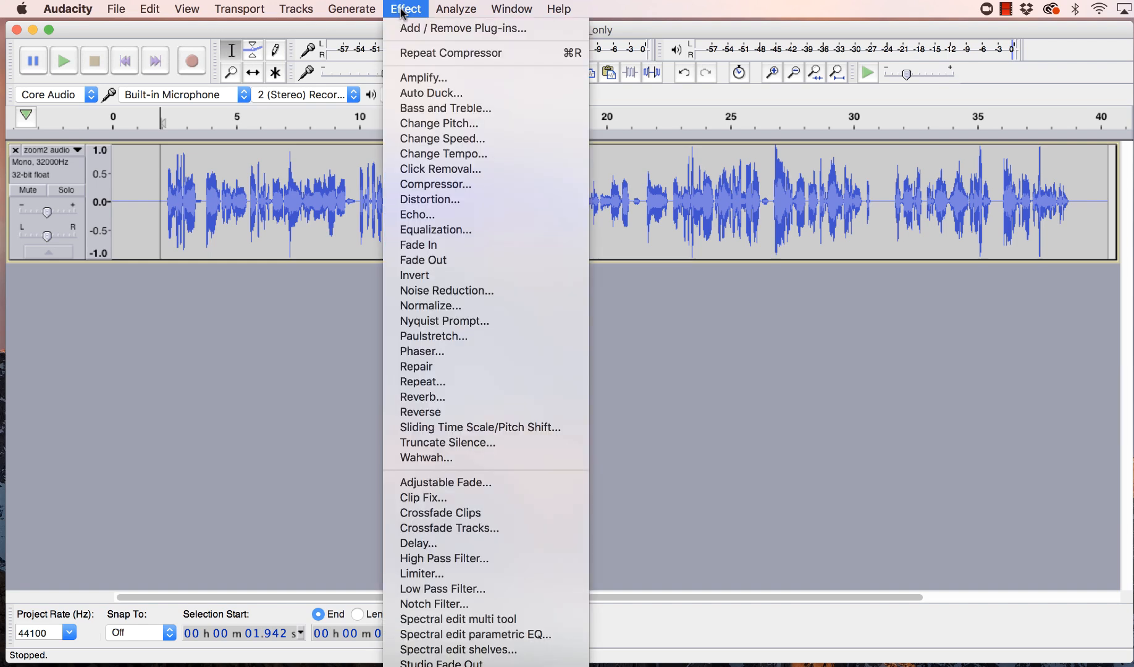
{"action": "left_click", "coordinate": [432, 232]}
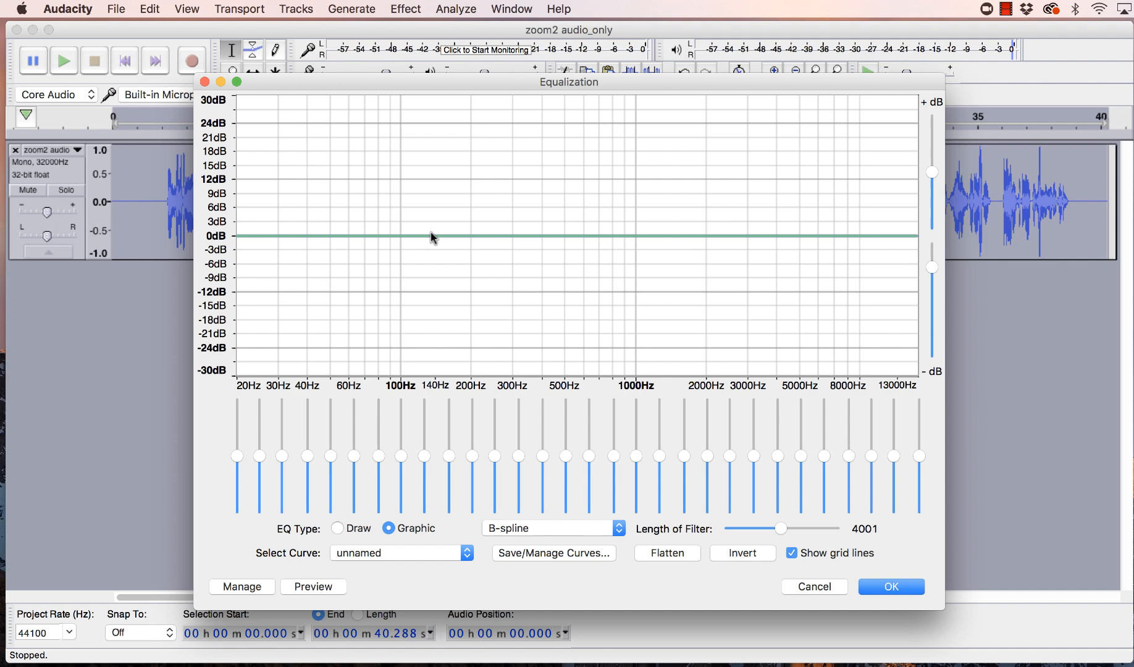
{"action": "left_click", "coordinate": [466, 554]}
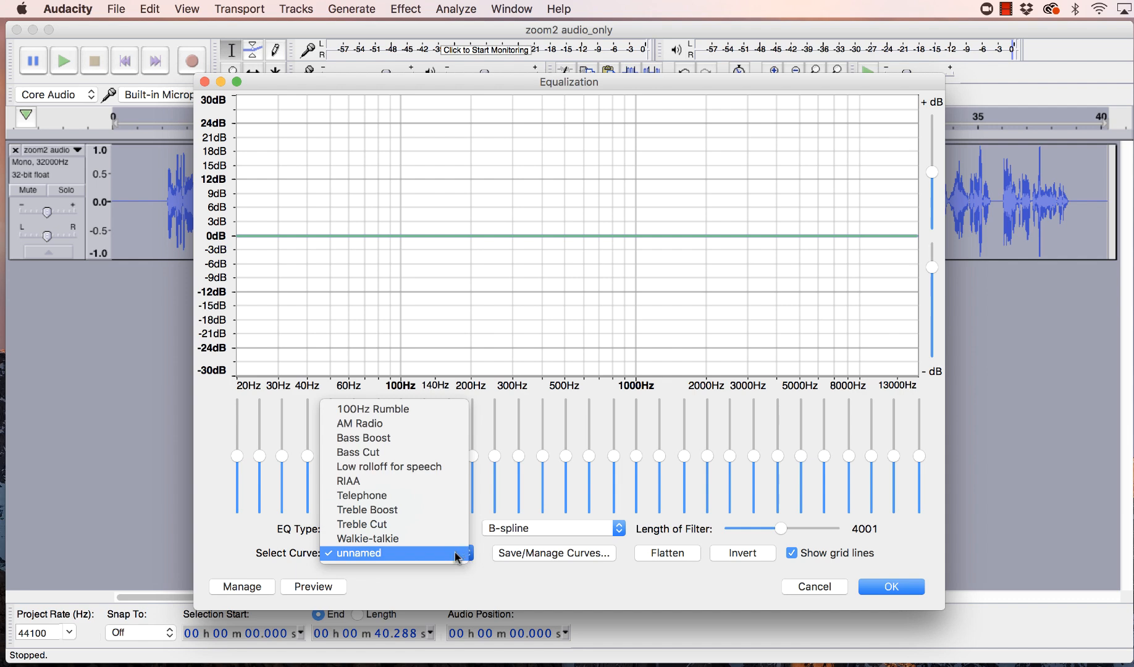
Step: Load the Treble Cut preset, lower the 5000 Hz and 3000 Hz bands, and preview the roll-off
{"action": "left_click", "coordinate": [422, 526]}
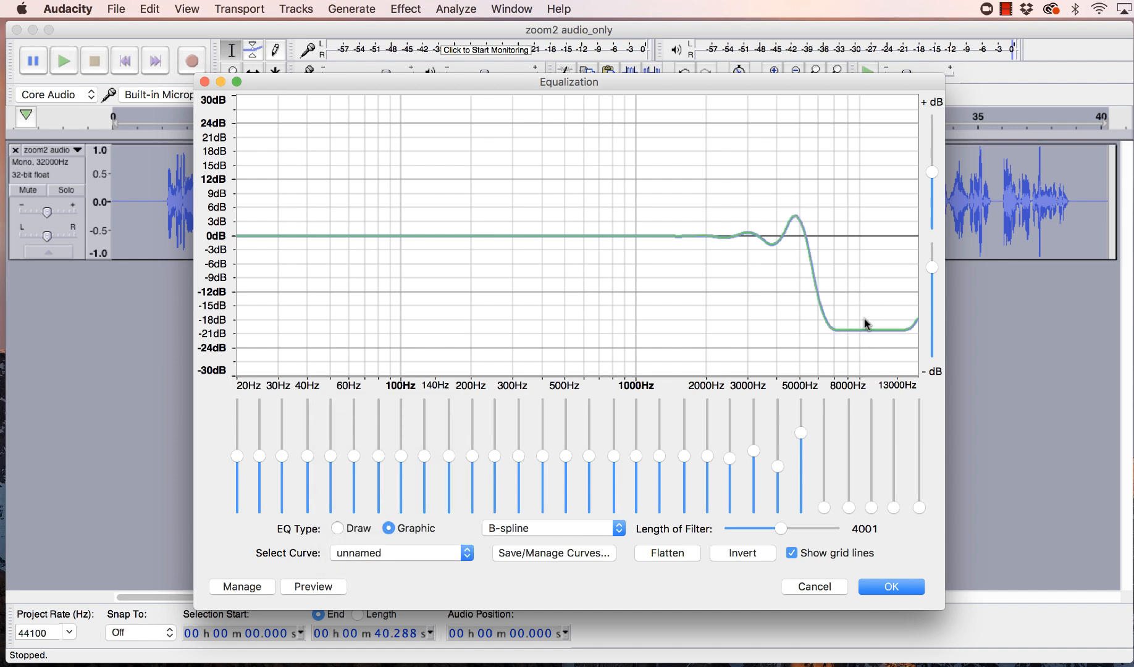
{"action": "left_click", "coordinate": [308, 588]}
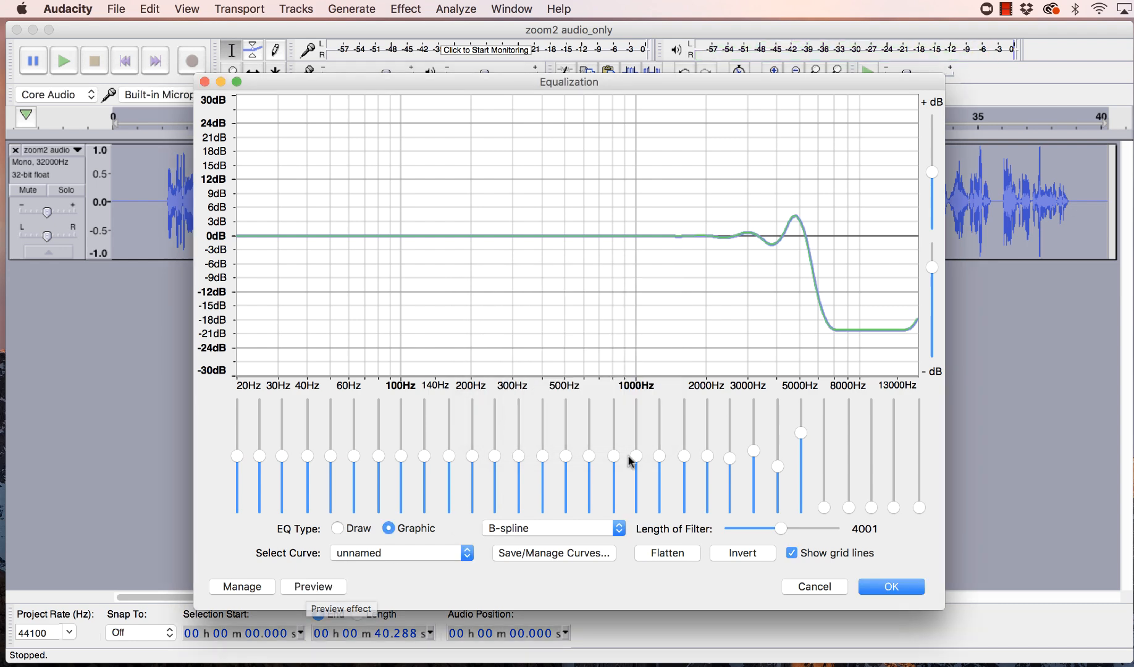
{"action": "left_click", "coordinate": [800, 435]}
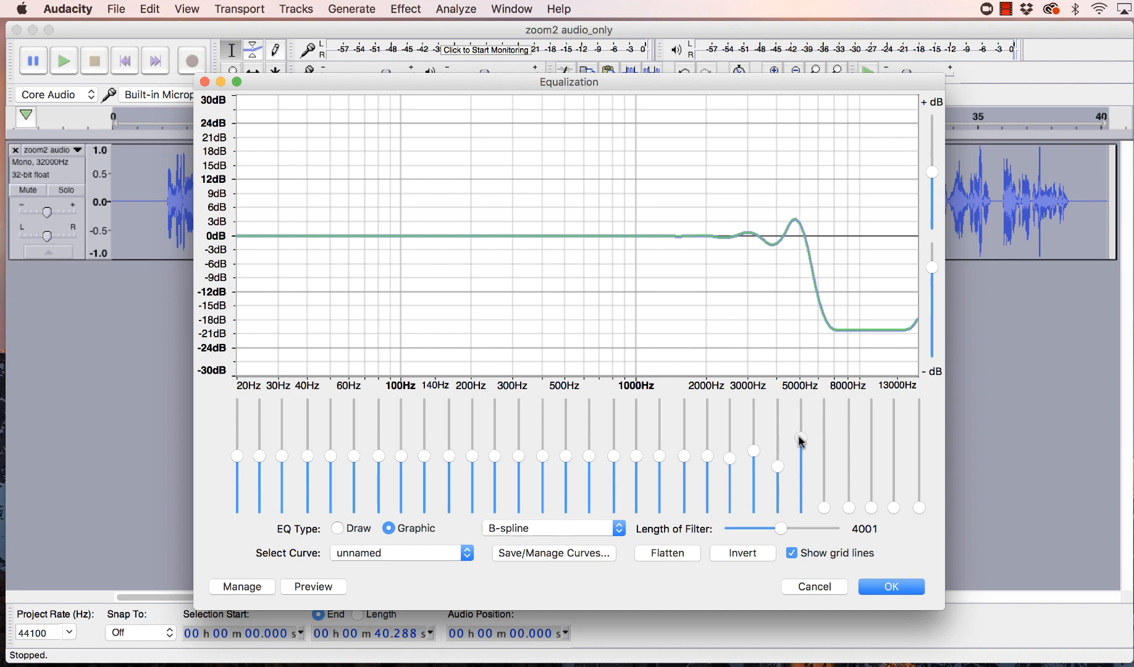
{"action": "left_click_drag", "start_coordinate": [800, 435], "coordinate": [803, 484]}
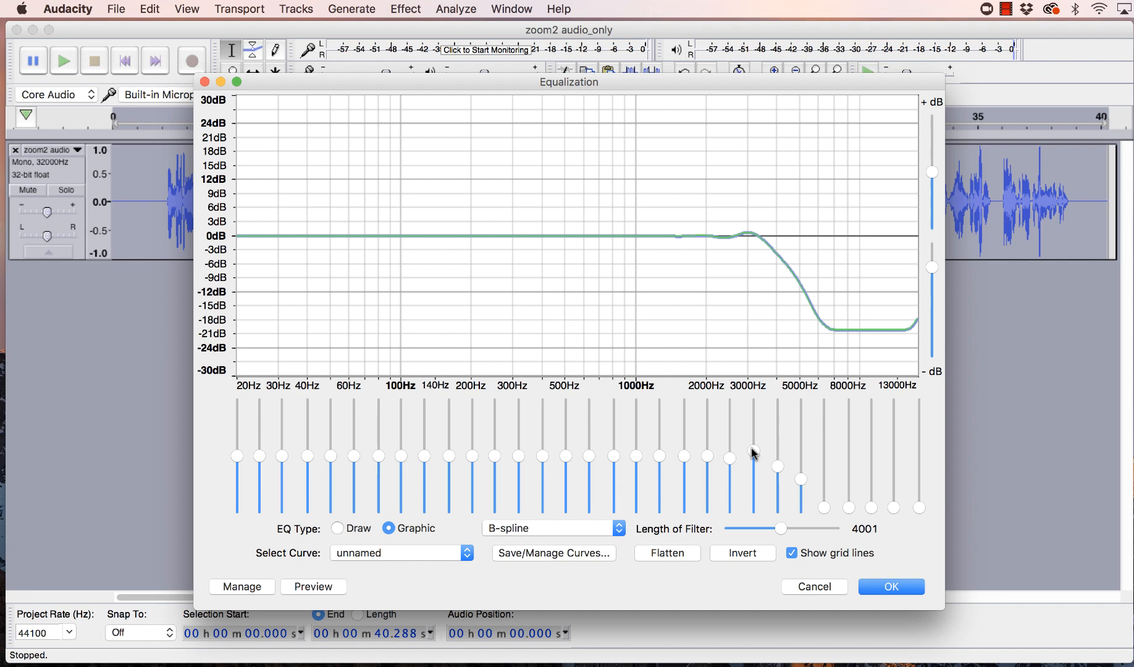
{"action": "mouse_move", "coordinate": [753, 454]}
{"action": "left_mouse_down"}
{"action": "mouse_move", "coordinate": [753, 472]}
{"action": "mouse_move", "coordinate": [801, 501]}
{"action": "left_mouse_up"}
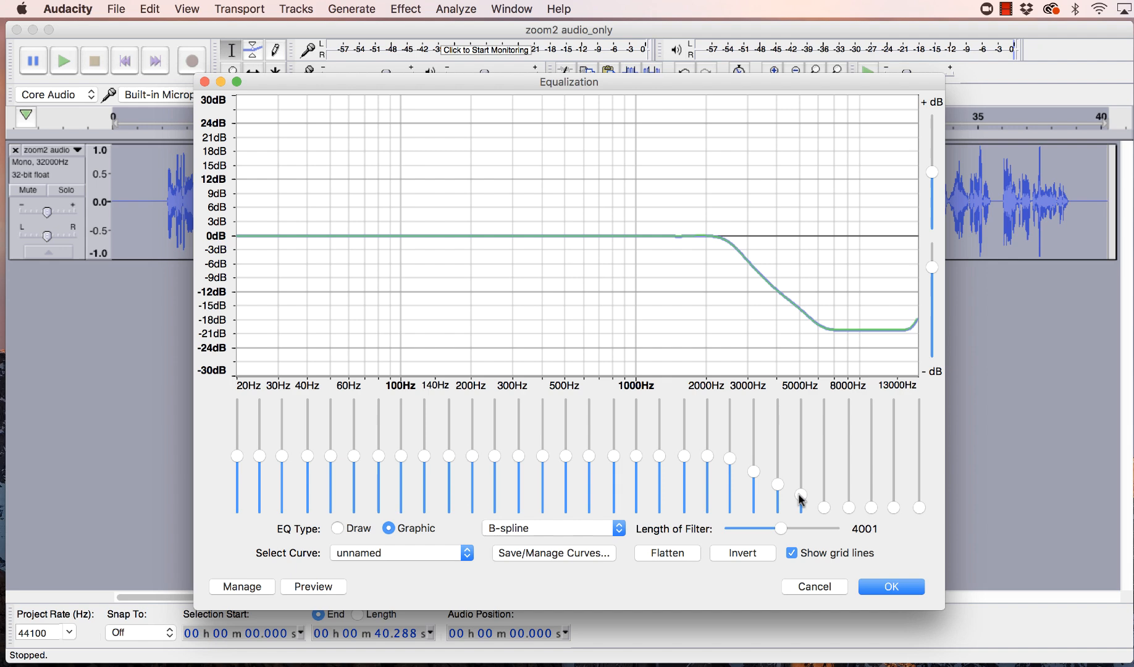
{"action": "left_click", "coordinate": [314, 586]}
Step: Boost the 100–140 Hz bands and add a small 500 Hz bump, preview, and apply the EQ
{"action": "left_click_drag", "start_coordinate": [402, 458], "coordinate": [403, 439]}
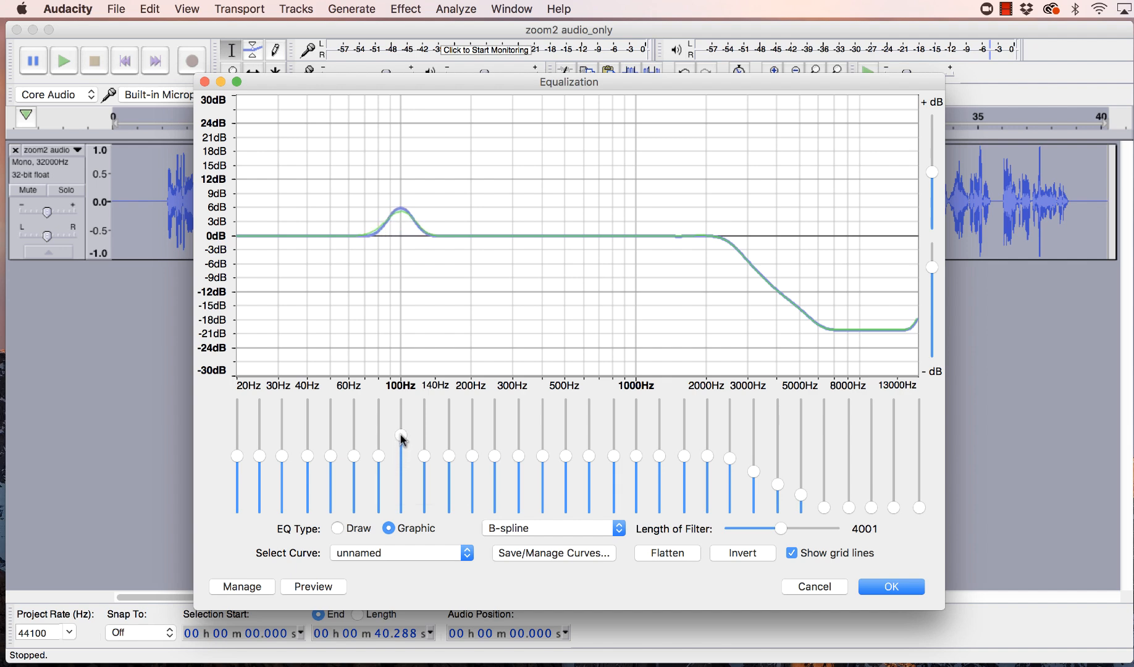
{"action": "left_click_drag", "start_coordinate": [425, 457], "coordinate": [425, 436]}
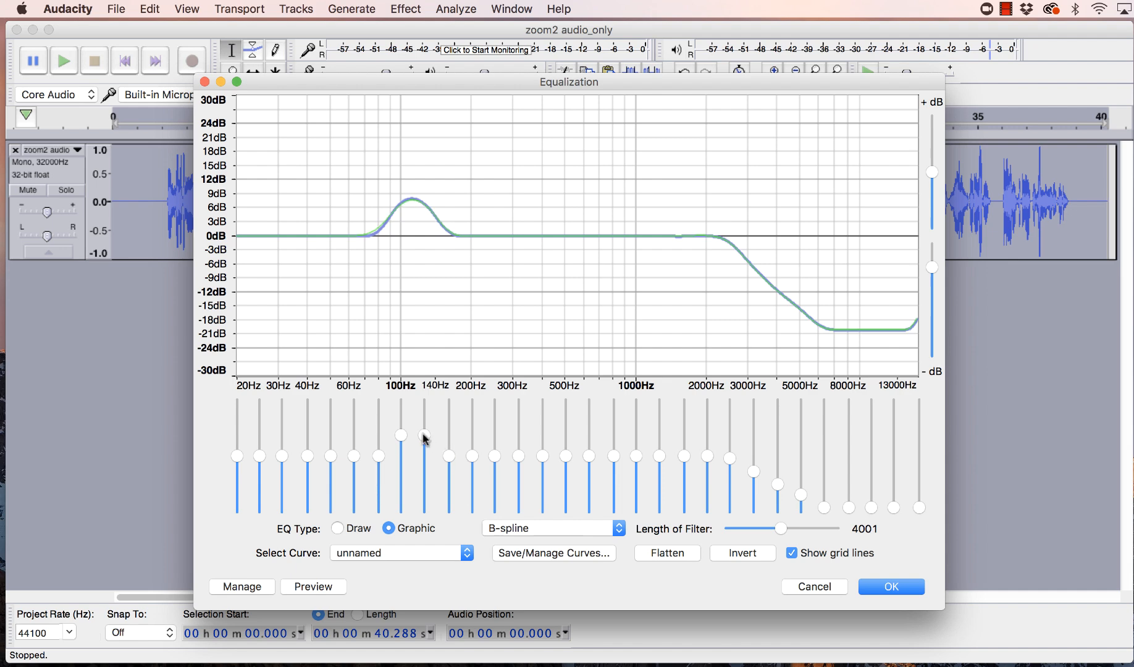
{"action": "mouse_move", "coordinate": [424, 435]}
{"action": "left_mouse_down"}
{"action": "mouse_move", "coordinate": [424, 448]}
{"action": "mouse_move", "coordinate": [399, 441]}
{"action": "mouse_move", "coordinate": [474, 447]}
{"action": "left_mouse_up"}
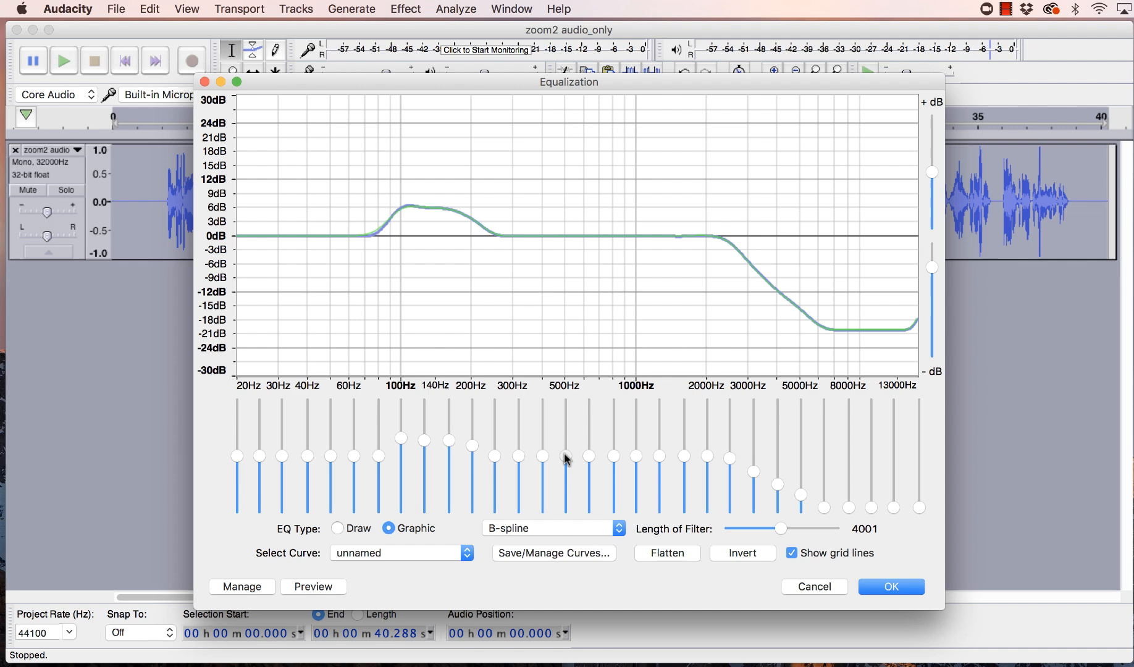
{"action": "mouse_move", "coordinate": [566, 456]}
{"action": "left_mouse_down"}
{"action": "mouse_move", "coordinate": [566, 443]}
{"action": "mouse_move", "coordinate": [589, 449]}
{"action": "left_mouse_up"}
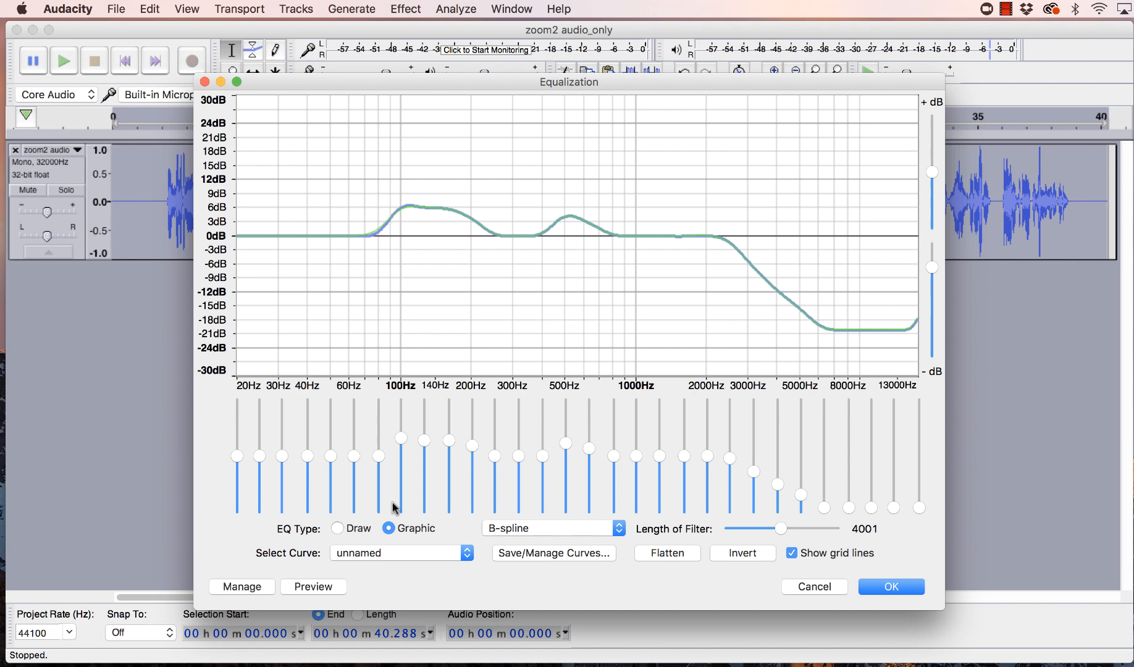
{"action": "left_click", "coordinate": [324, 588]}
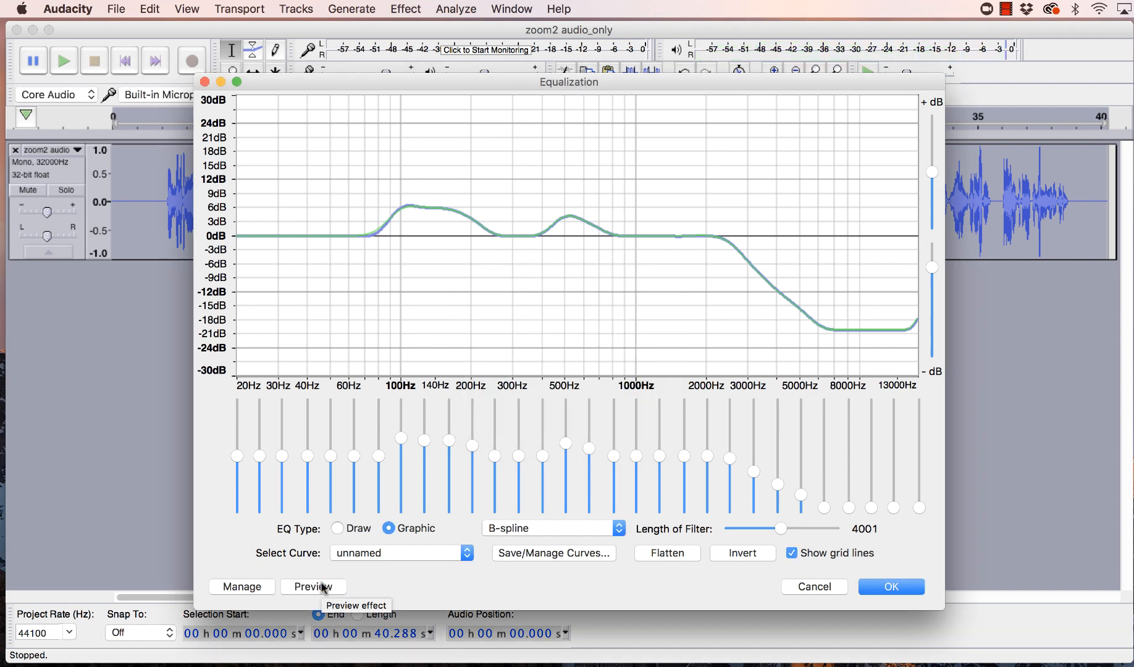
{"action": "left_click", "coordinate": [900, 591]}
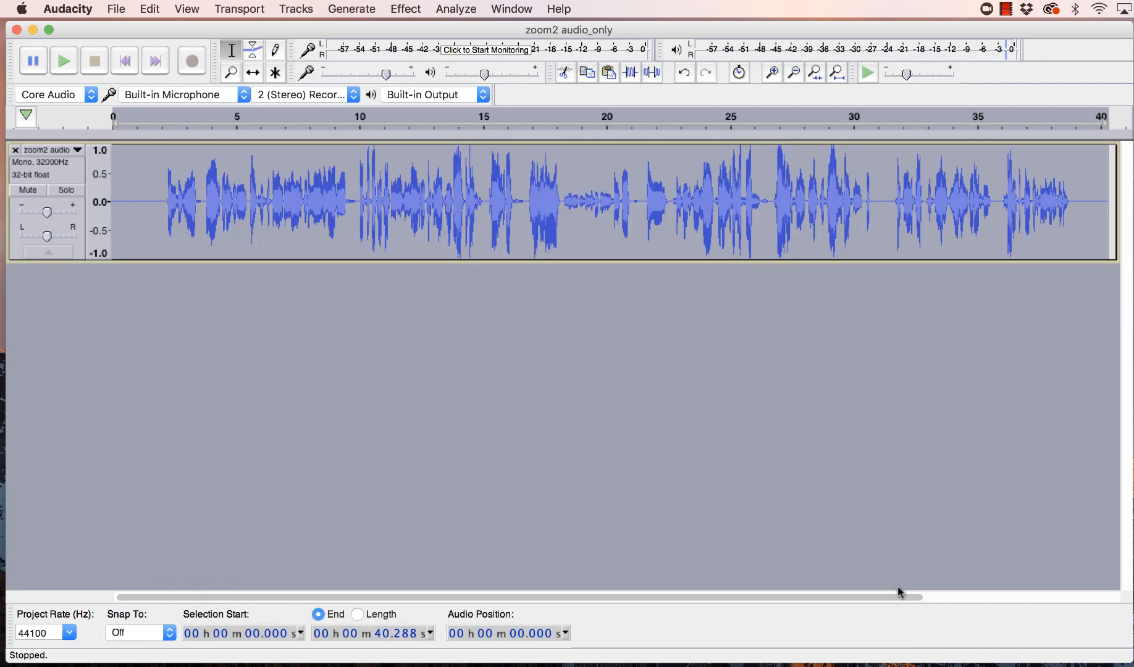
{"action": "left_click", "coordinate": [165, 215]}
{"action": "key", "text": "space"}
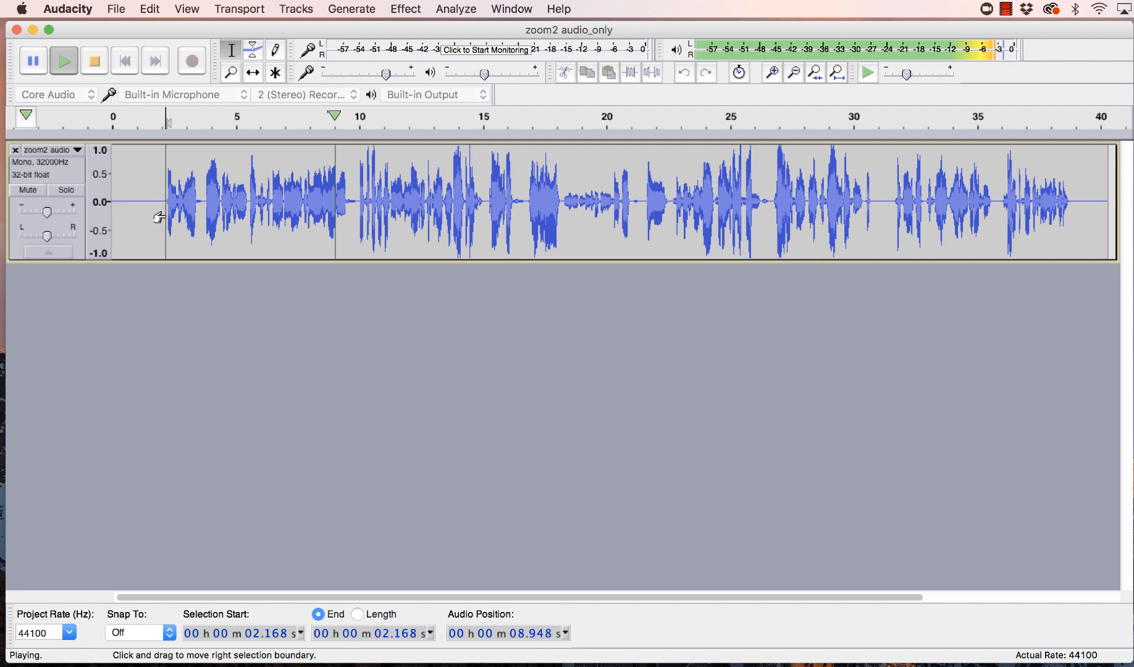
{"action": "key", "text": "space"}
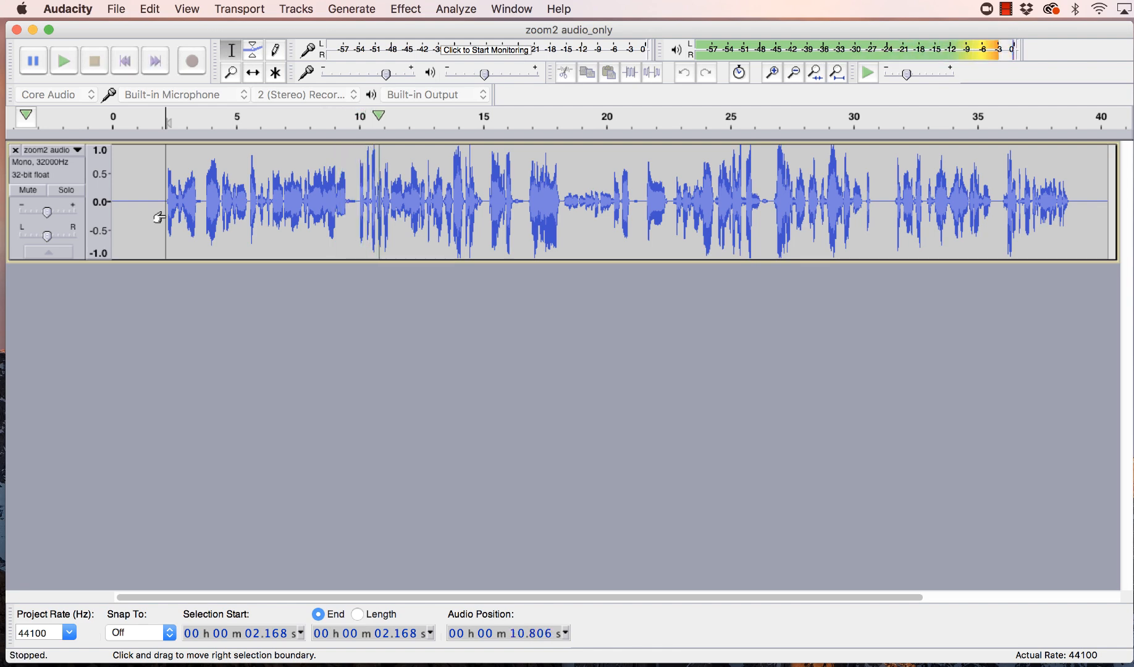
Step: Reopen Equalization, cut the 500 Hz band below zero and preview it briefly
{"action": "left_click", "coordinate": [392, 9]}
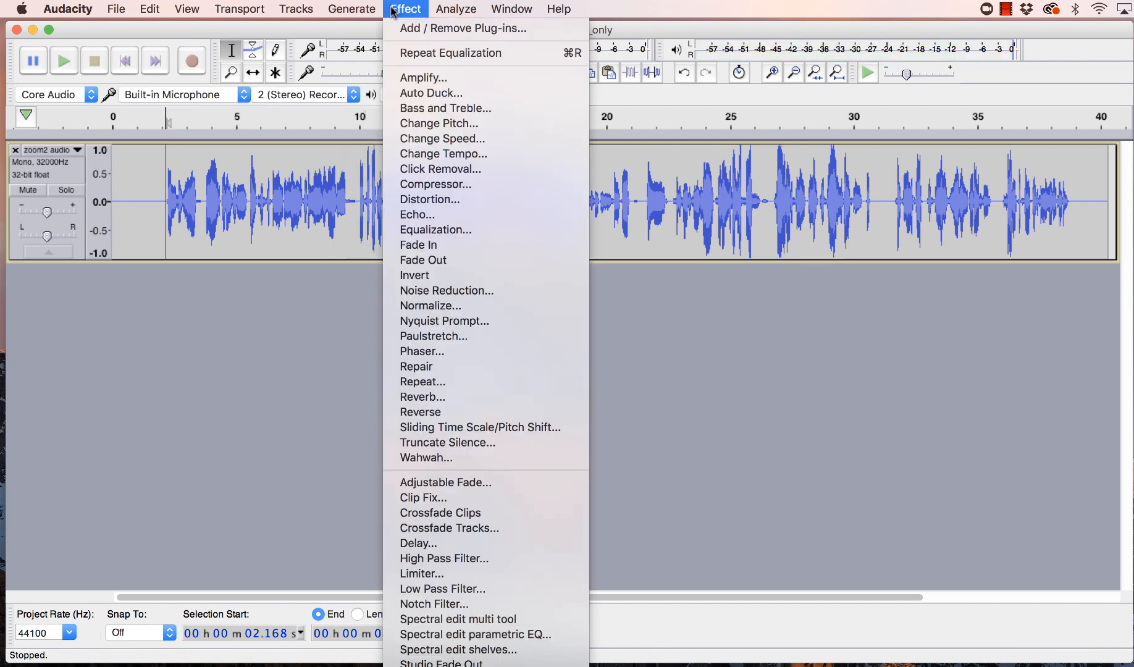
{"action": "left_click", "coordinate": [435, 230]}
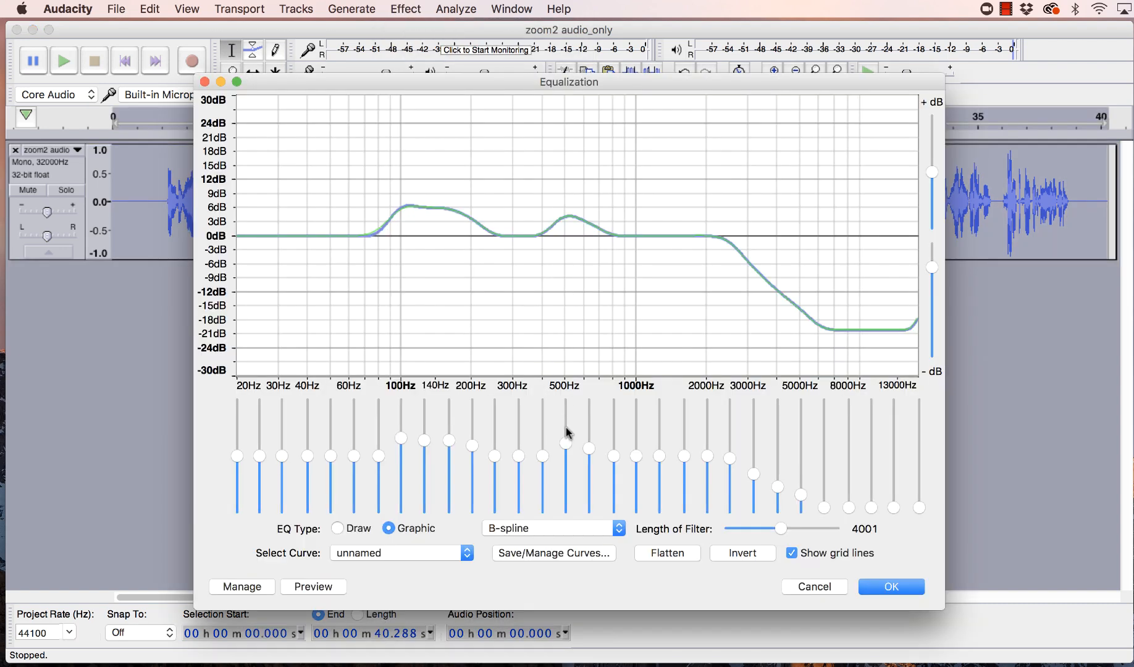
{"action": "mouse_move", "coordinate": [564, 442]}
{"action": "left_mouse_down"}
{"action": "mouse_move", "coordinate": [566, 468]}
{"action": "mouse_move", "coordinate": [615, 470]}
{"action": "mouse_move", "coordinate": [567, 470]}
{"action": "left_mouse_up"}
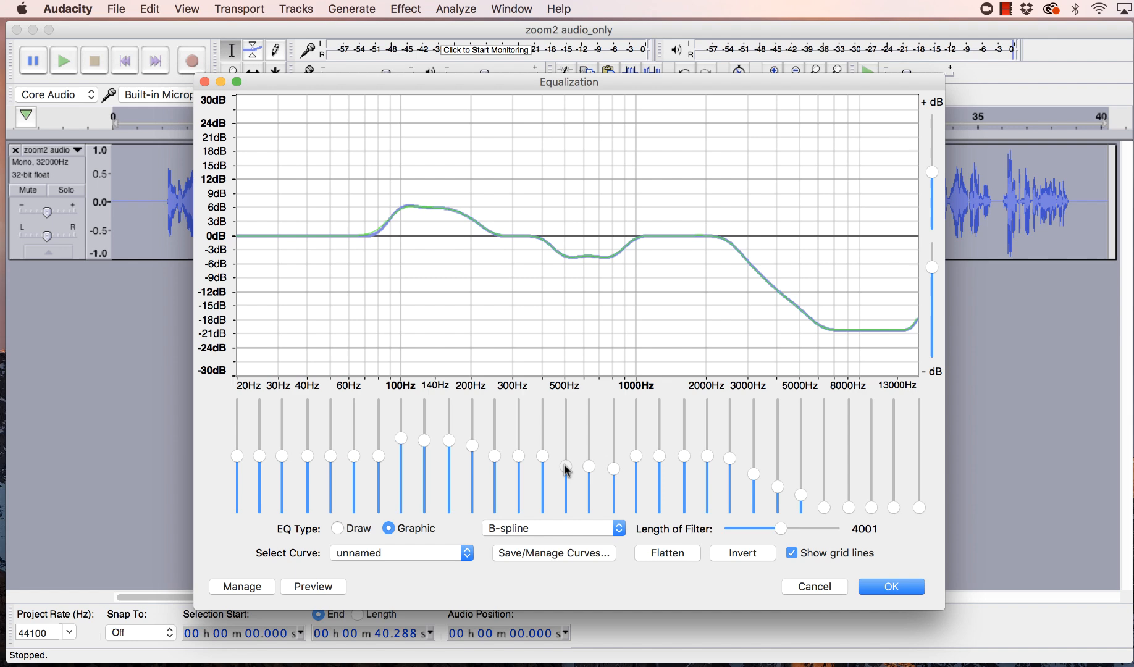
{"action": "left_click", "coordinate": [313, 586]}
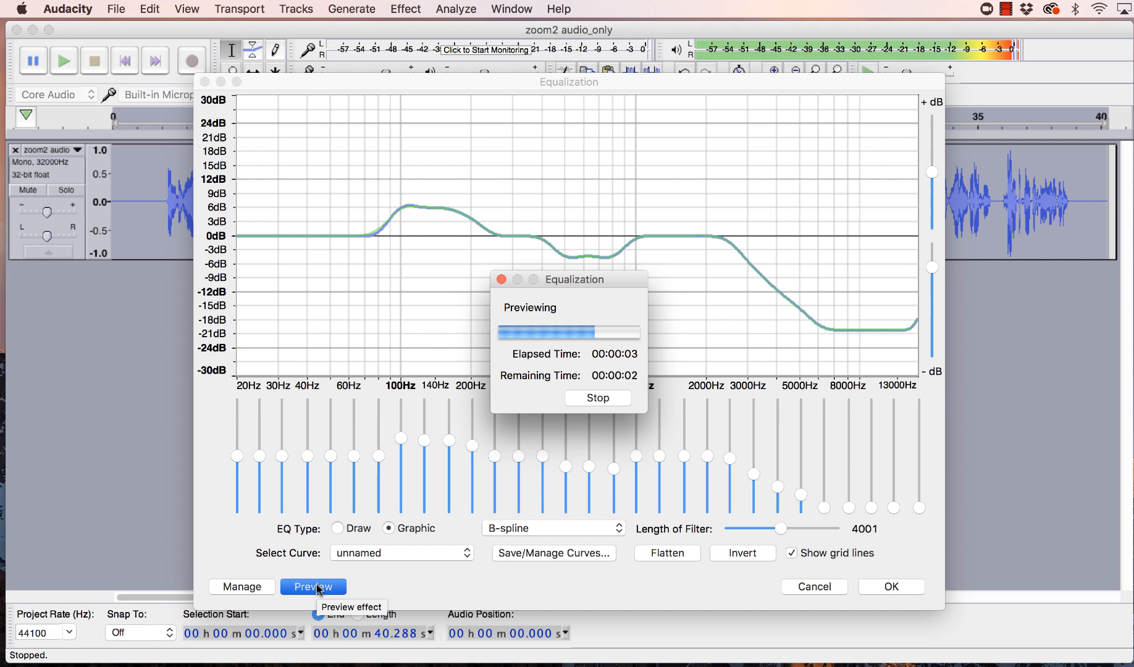
{"action": "left_click", "coordinate": [597, 398]}
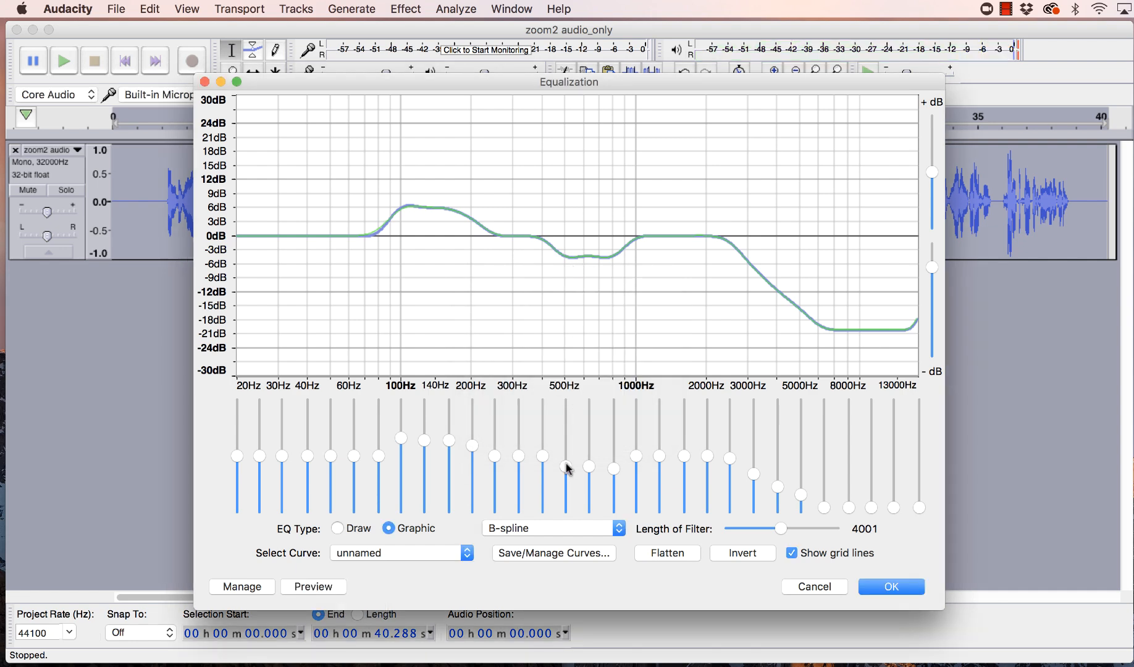
Step: Boost the 500–1000 Hz bands instead, preview again and apply the EQ
{"action": "mouse_move", "coordinate": [567, 466]}
{"action": "left_mouse_down"}
{"action": "mouse_move", "coordinate": [567, 448]}
{"action": "mouse_move", "coordinate": [615, 451]}
{"action": "left_mouse_up"}
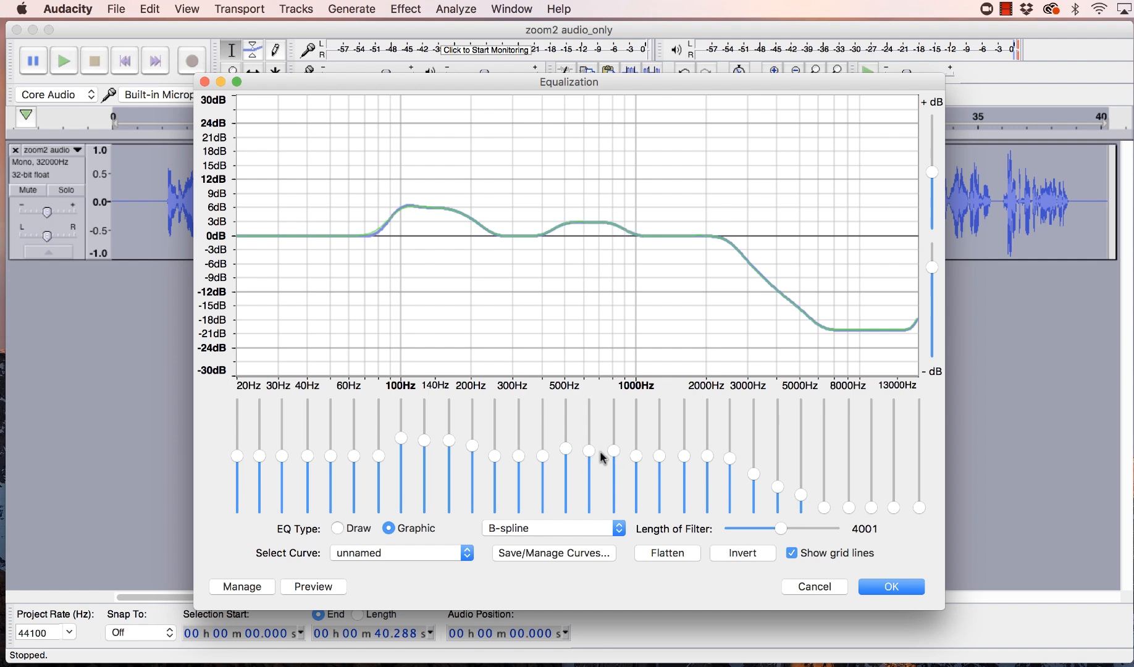
{"action": "left_click", "coordinate": [314, 587]}
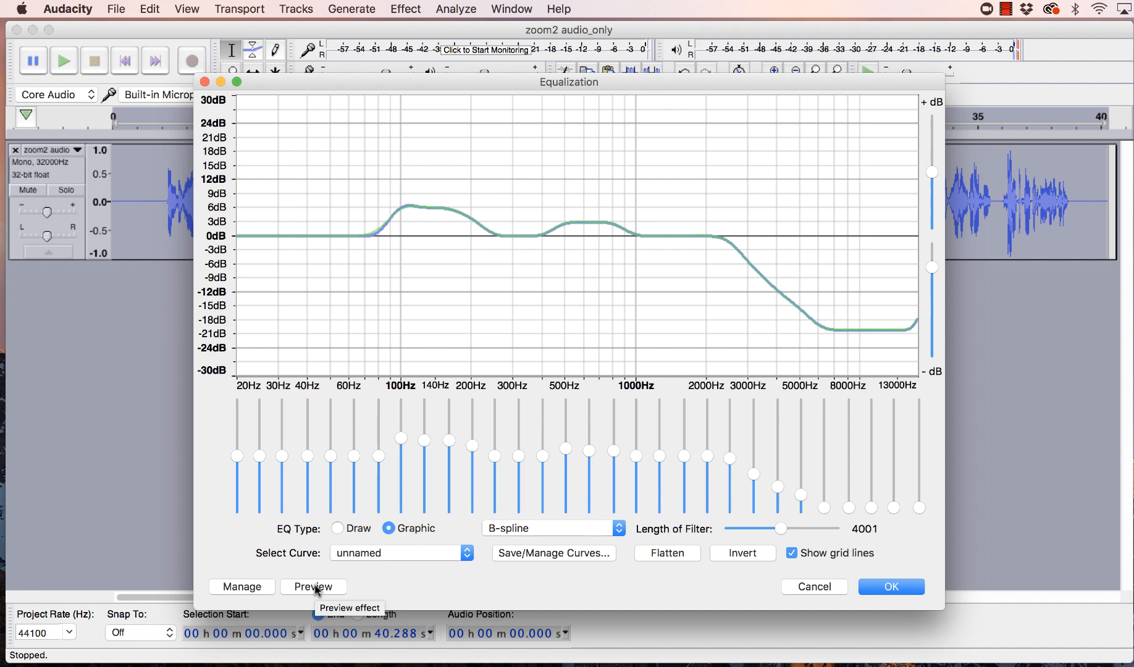
{"action": "left_click", "coordinate": [889, 588]}
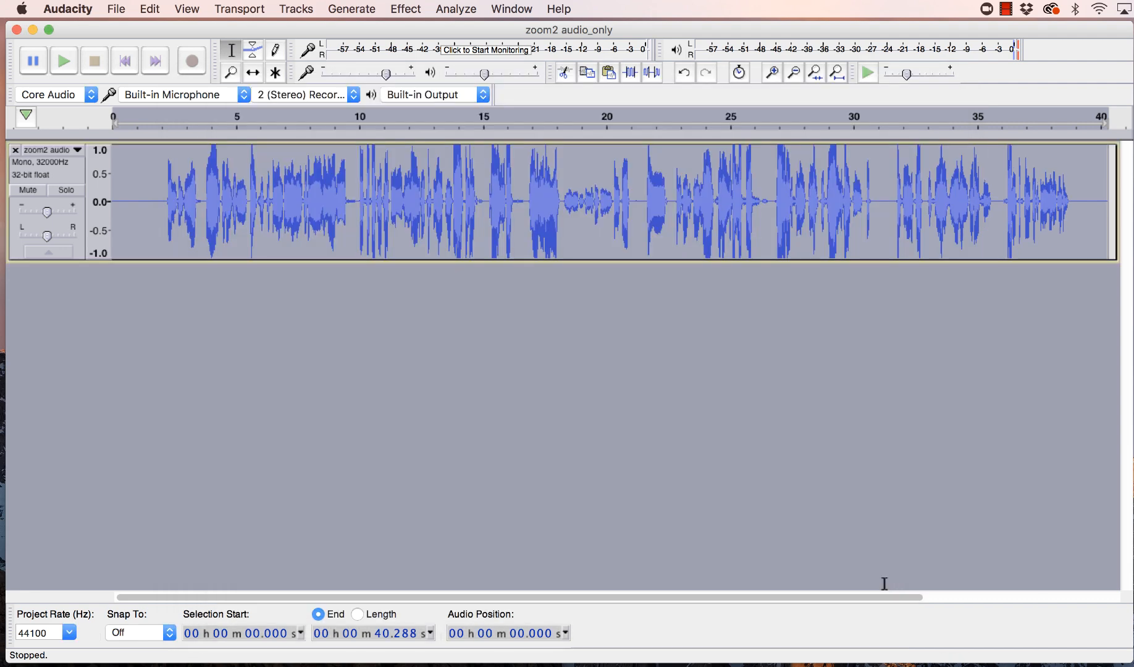
Step: Place the play position near 1.8 s and bring up the Effect menu
{"action": "left_click", "coordinate": [156, 243]}
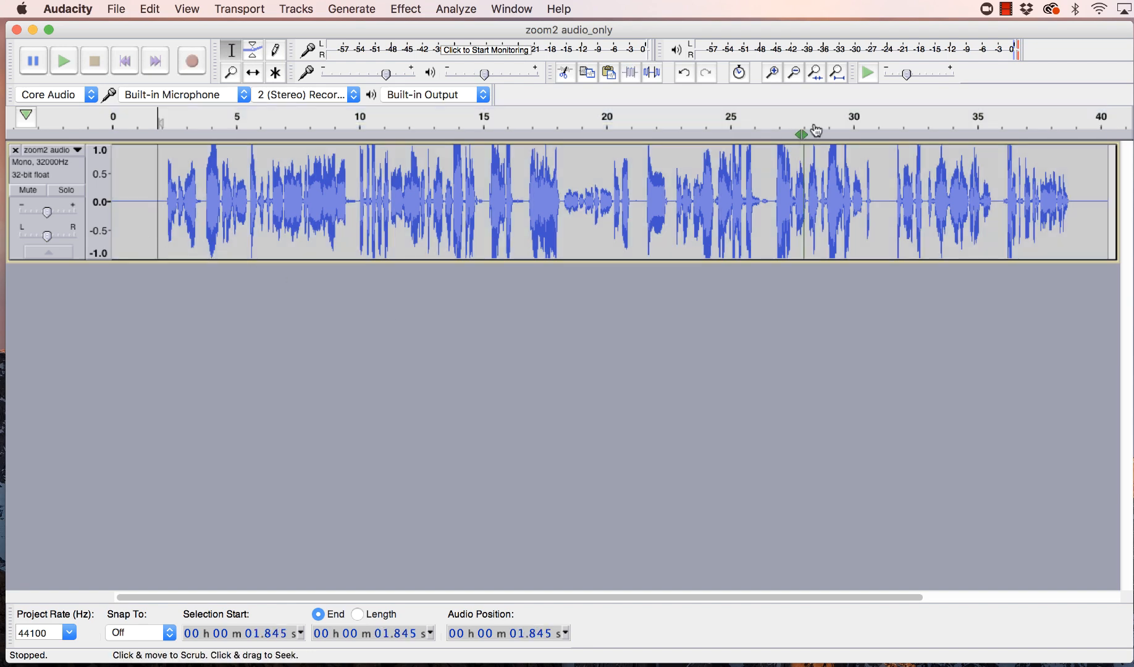
{"action": "left_click", "coordinate": [406, 9]}
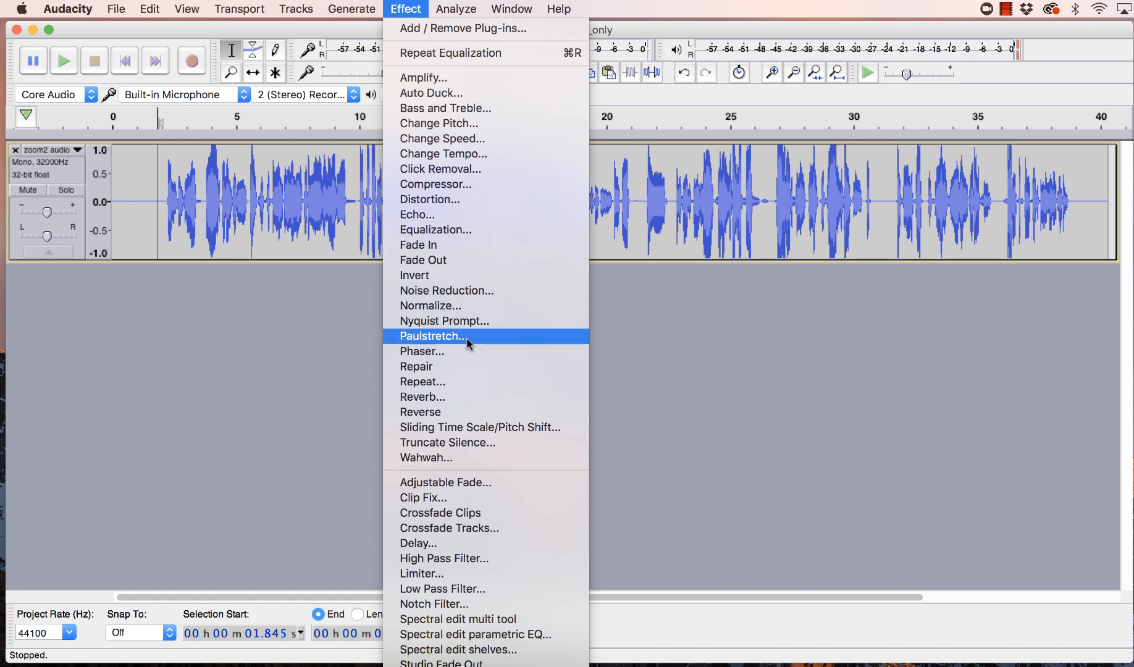
Step: Apply the Limiter as Hard Limit at -3.00 dB with no make-up gain
{"action": "left_click", "coordinate": [459, 577]}
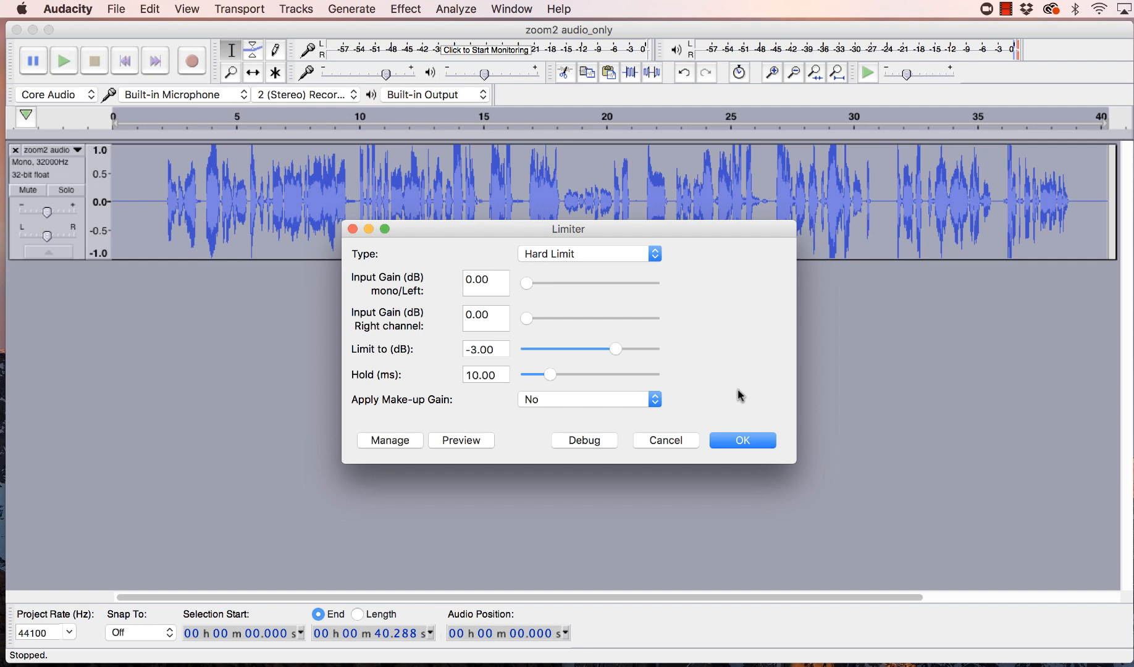
{"action": "left_click", "coordinate": [741, 441]}
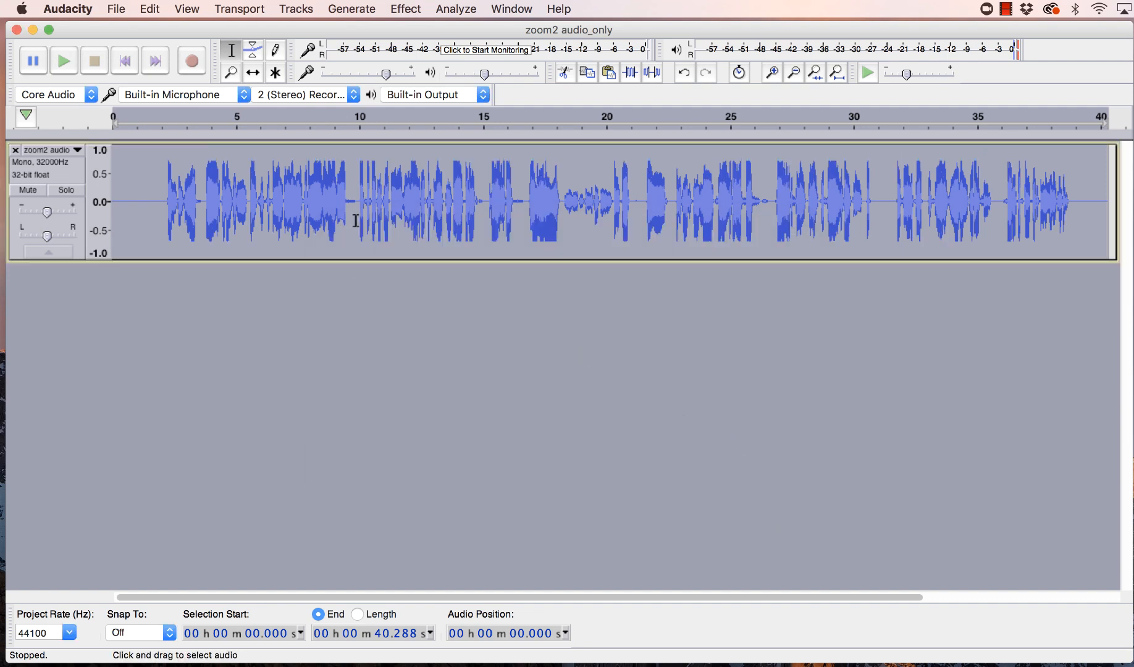
{"action": "left_click", "coordinate": [356, 221]}
{"action": "key", "text": "space"}
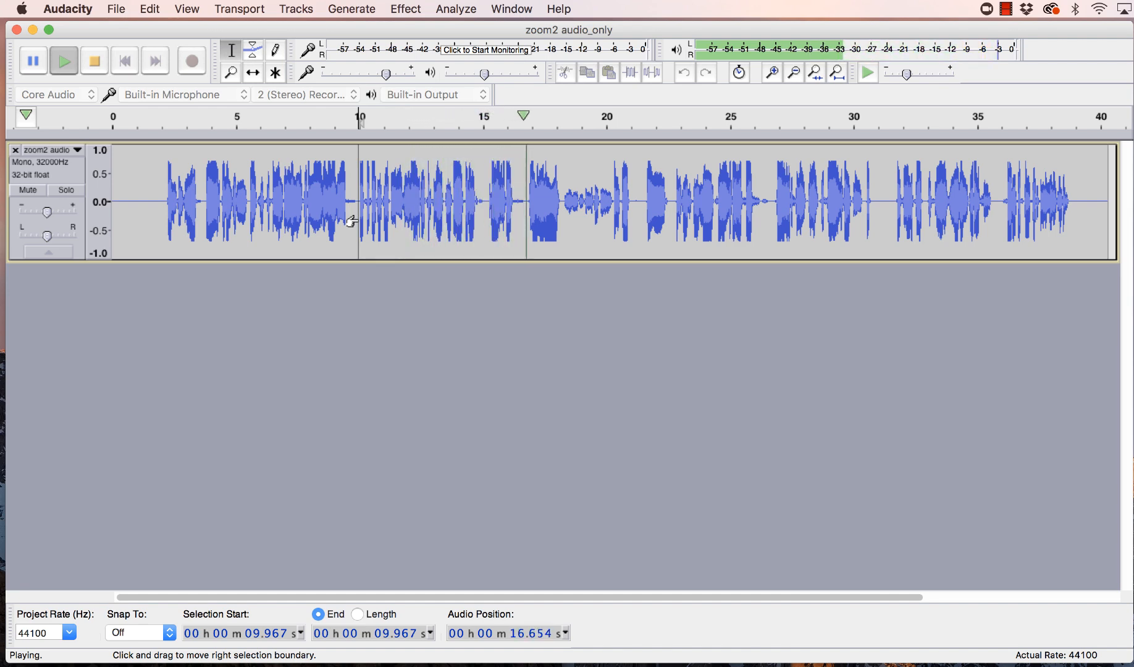
{"action": "key", "text": "space"}
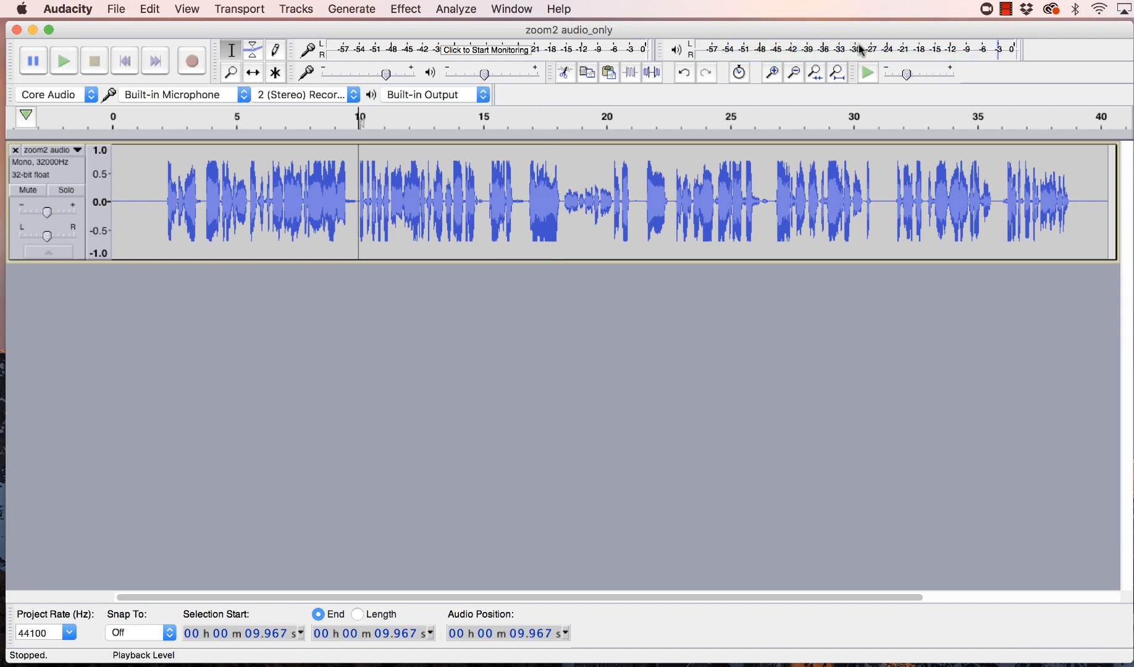